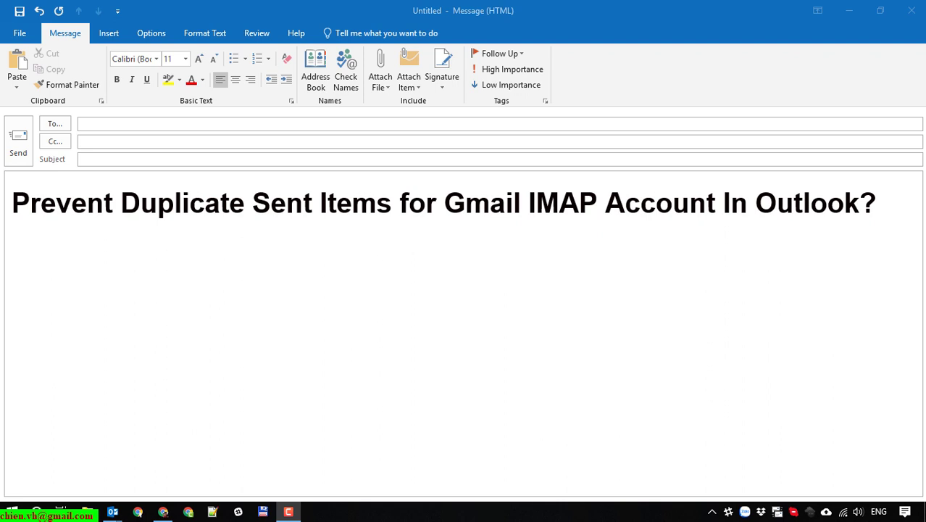
Step: Address the new message to the account's own address via autocomplete and move to the subject line
click(153, 122)
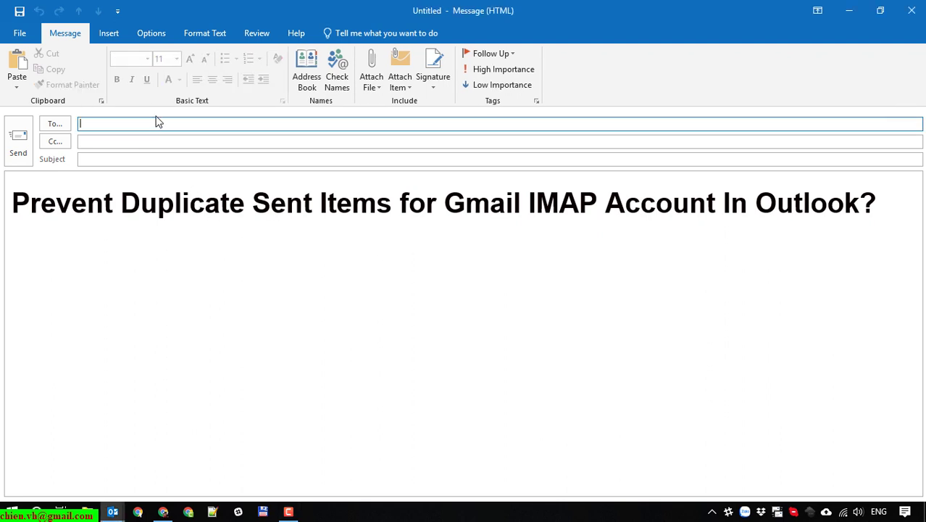
text(vh)
text(cg)
key(BackSpace)
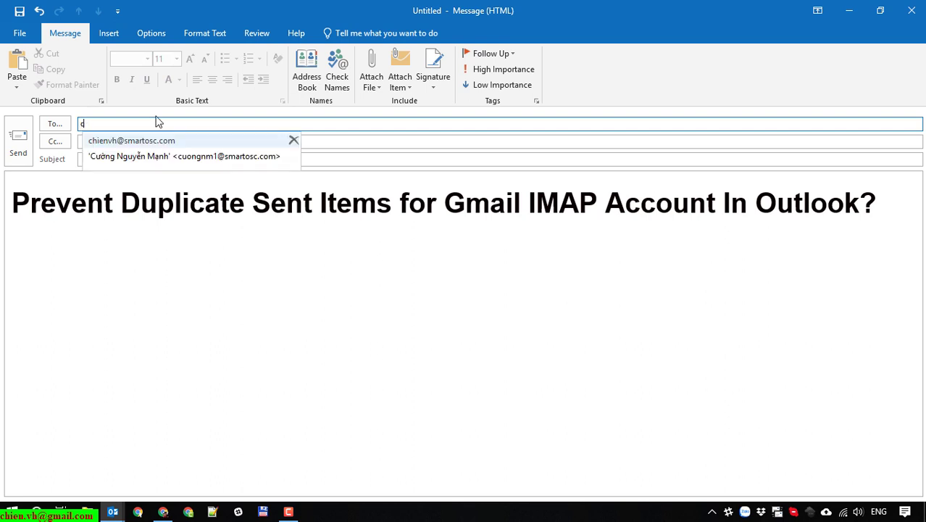
text(h)
key(Return)
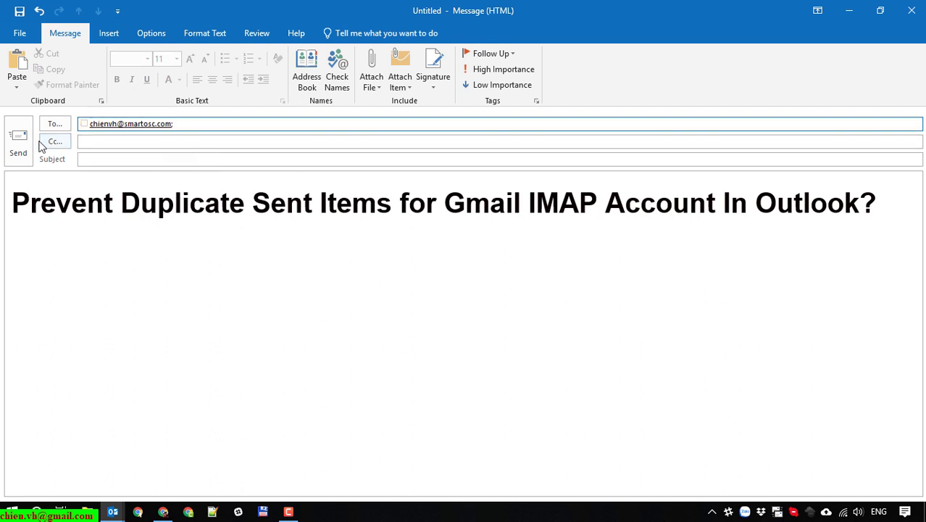
click(140, 159)
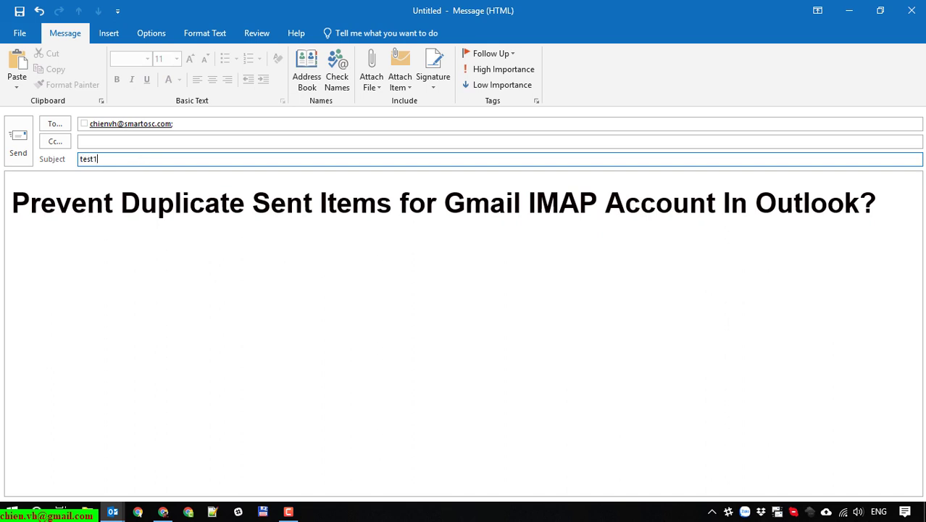
Step: Send the test123 message, watch Send/Receive progress, and open it under Today in Sent Mail
click(22, 155)
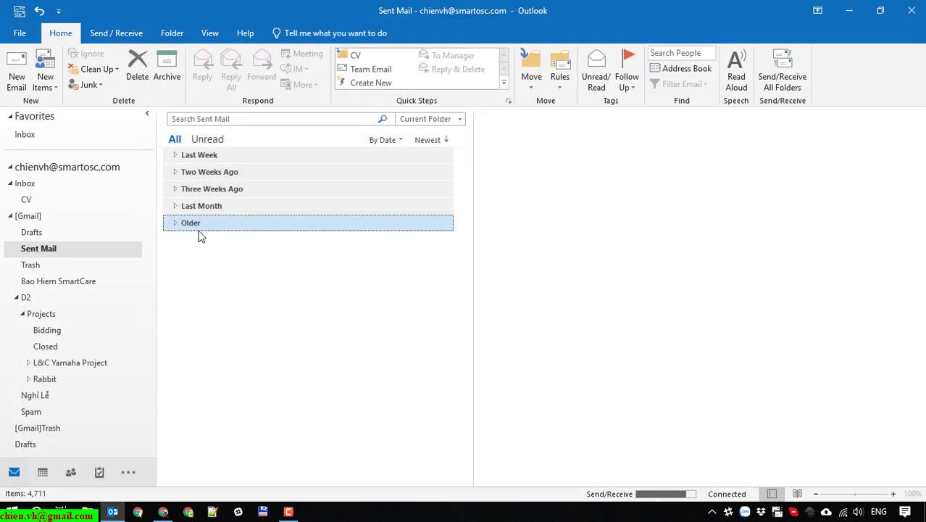
click(638, 496)
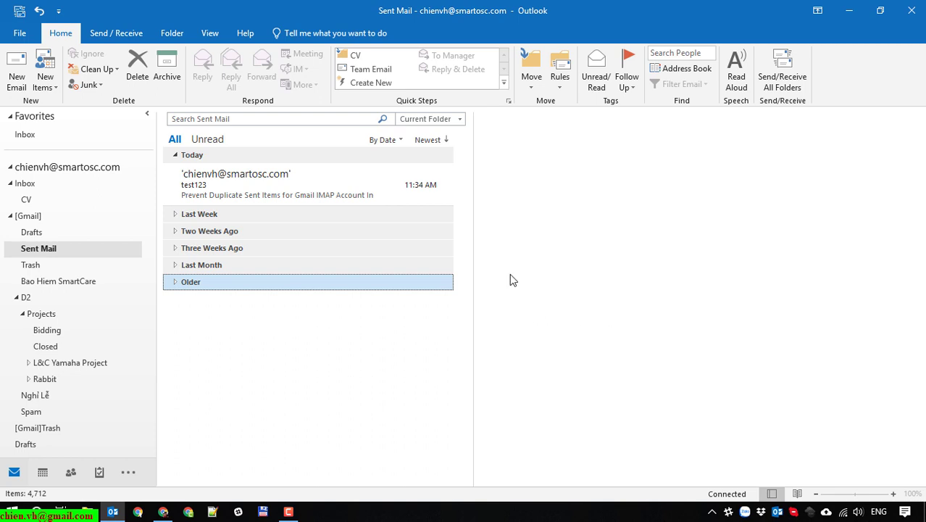
click(303, 188)
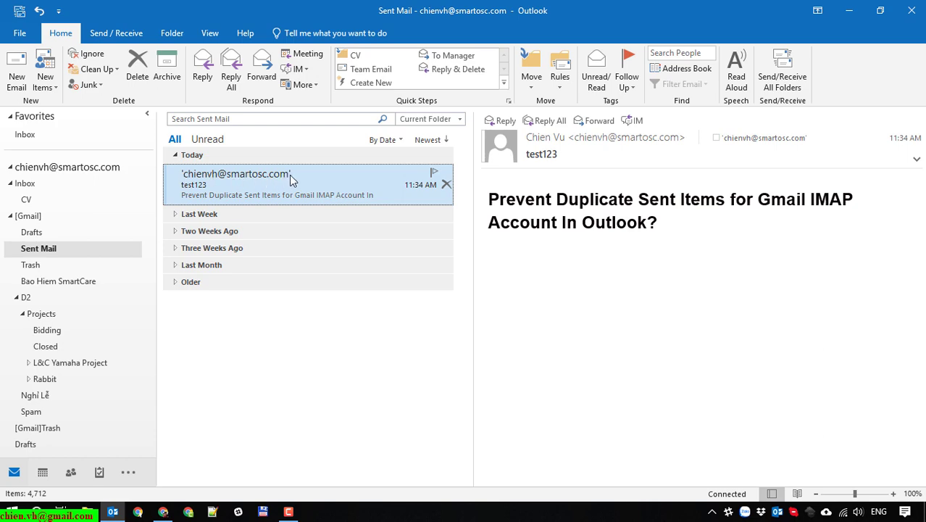
Step: Switch to Chrome and reload Gmail's Sent list, showing test123 at 11:33 AM and 11:34 AM
click(163, 512)
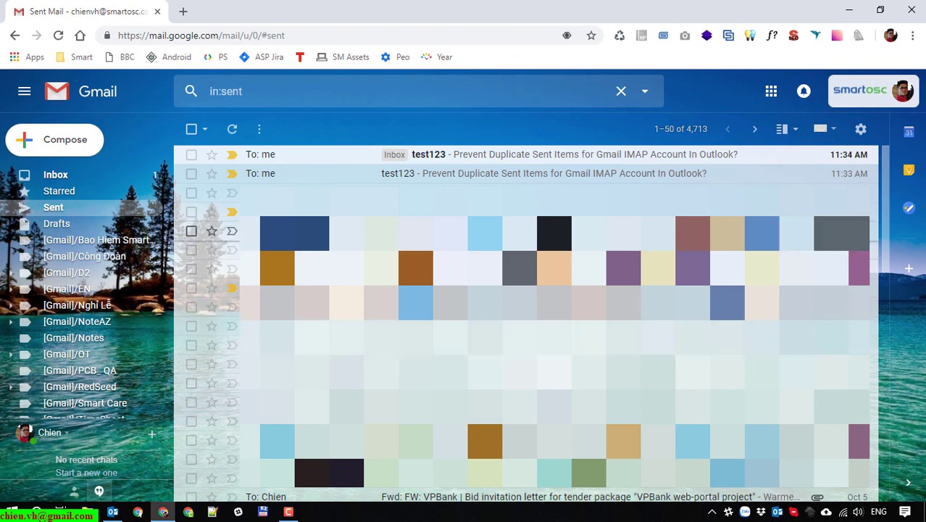
click(58, 35)
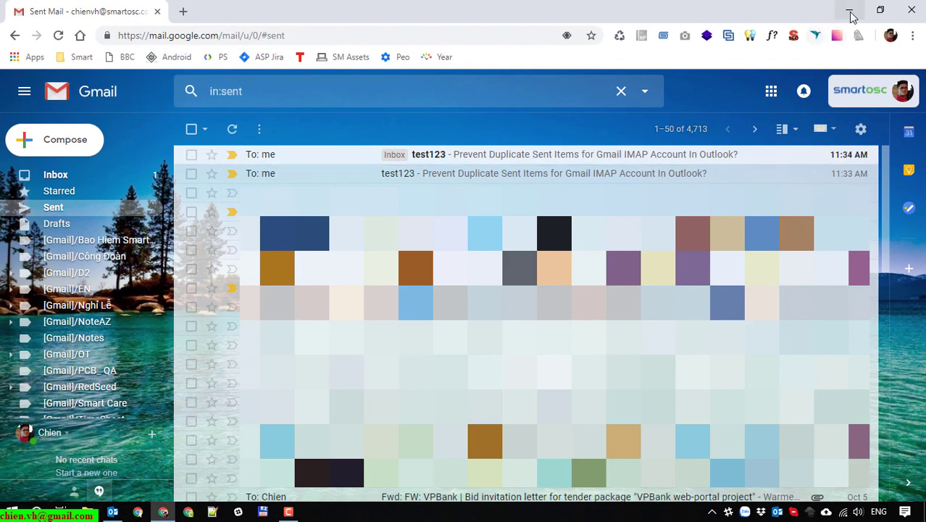
Step: Minimize Chrome and open File > Account Settings > Account Settings in Outlook
click(849, 11)
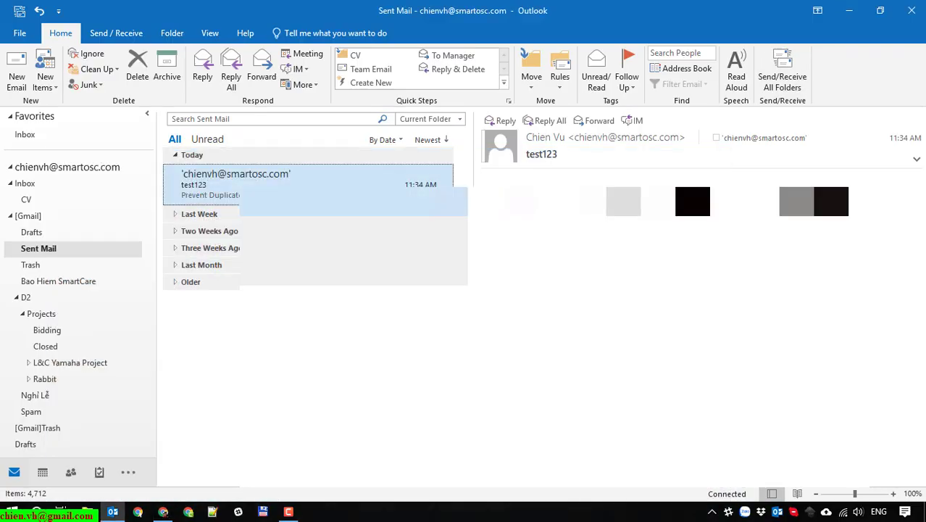
click(19, 35)
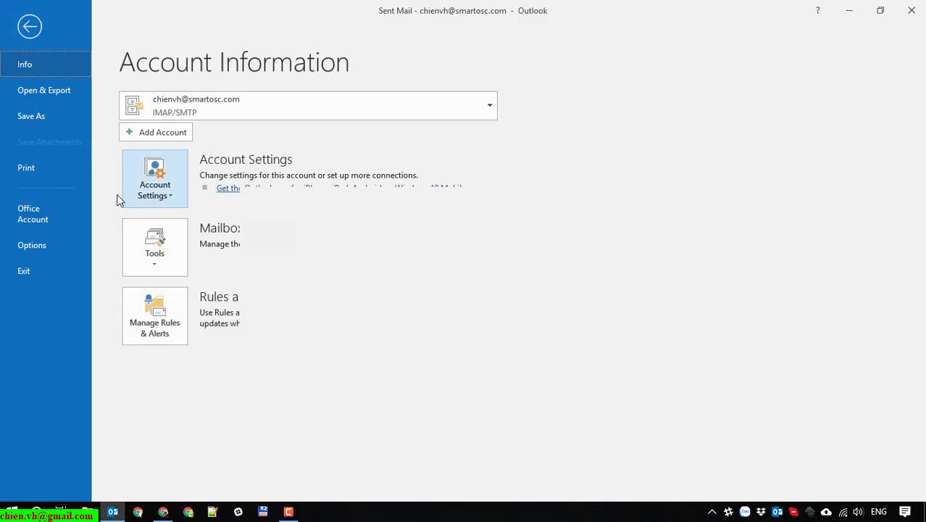
click(170, 193)
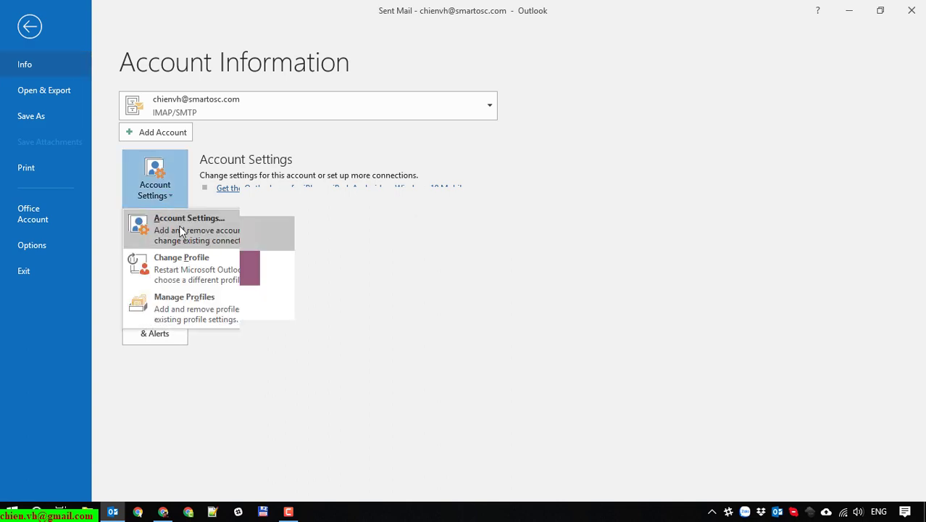
click(179, 226)
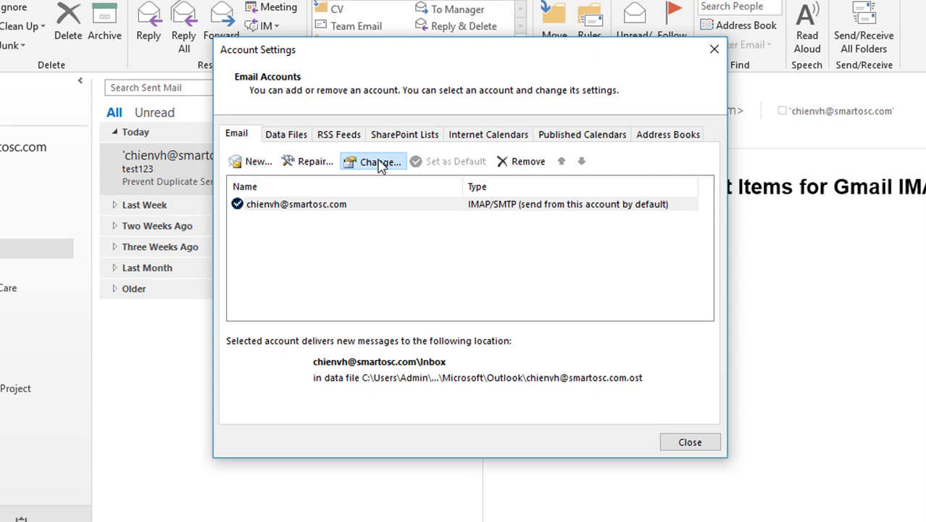
Step: Enable "Don't save copies of sent items" on the IMAP account, confirm the update, and close Account Settings
click(396, 182)
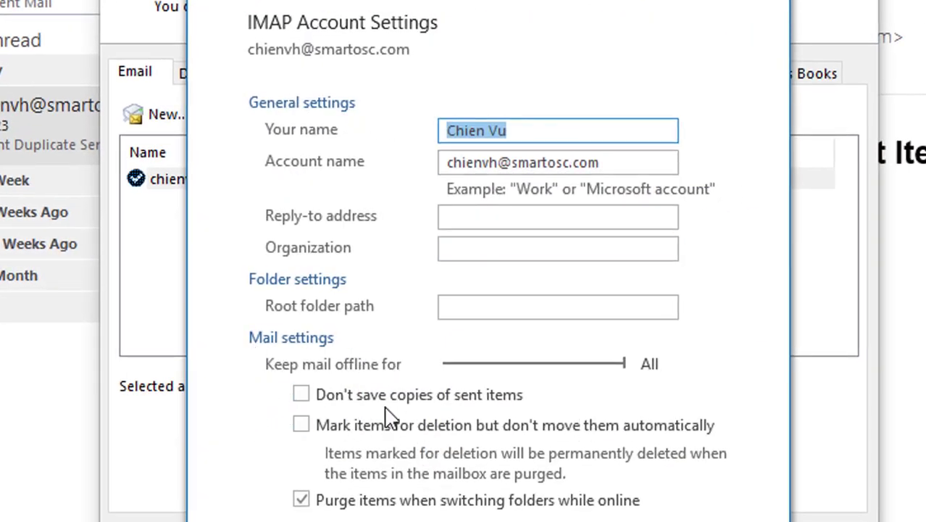
click(302, 397)
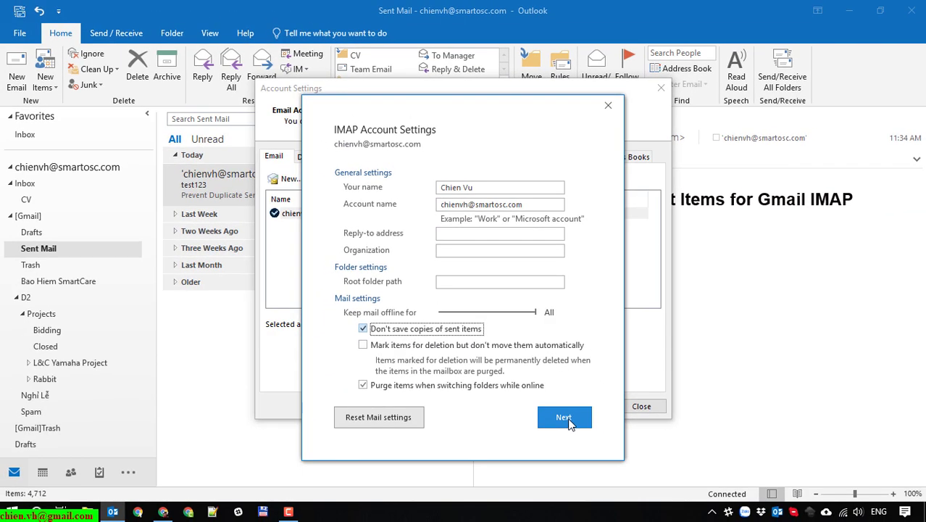
click(569, 358)
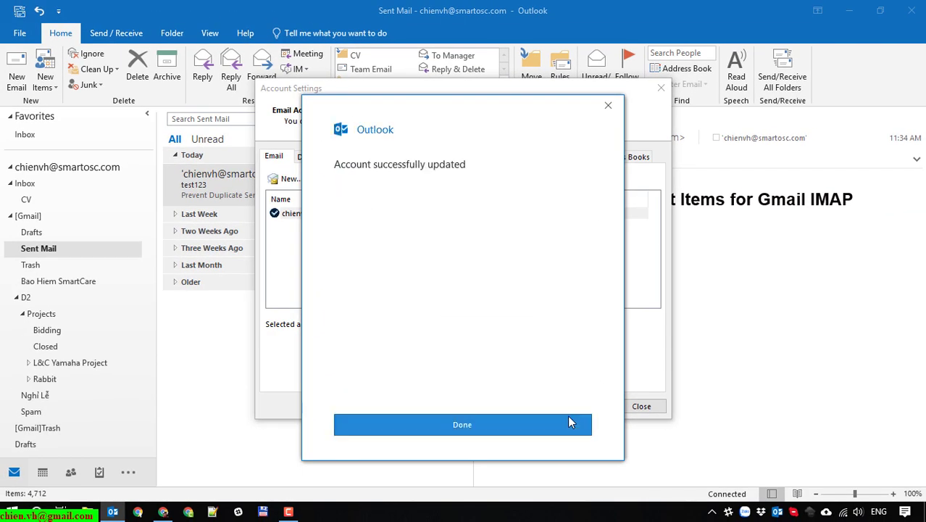
click(472, 426)
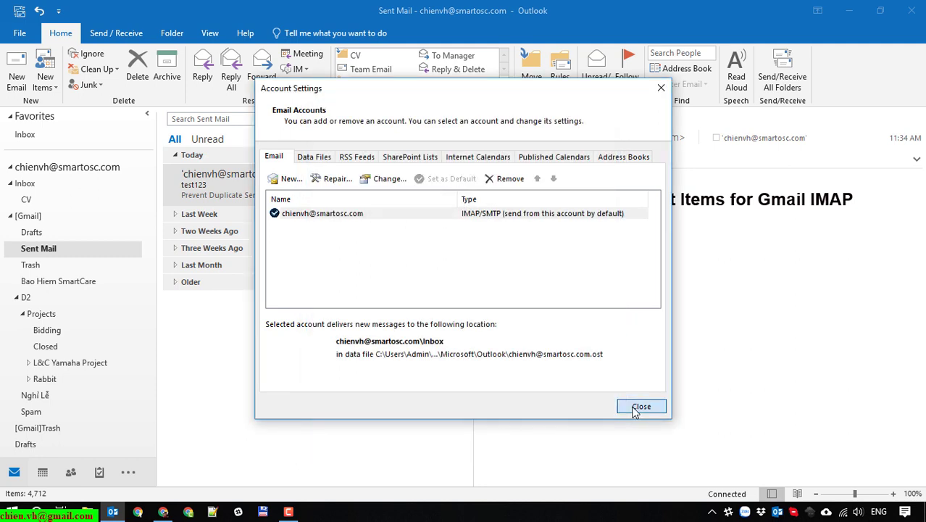
click(640, 405)
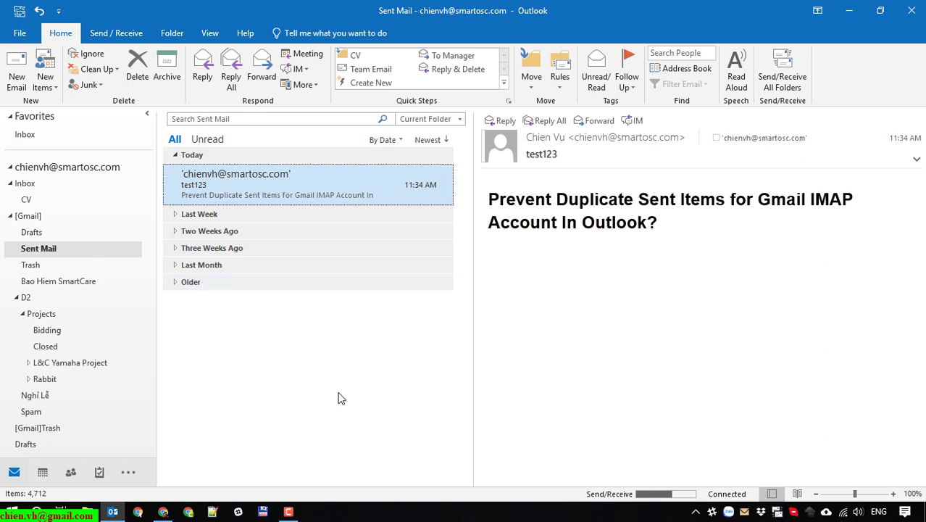
Step: Start a new email to the account's own address with body text abc
click(19, 74)
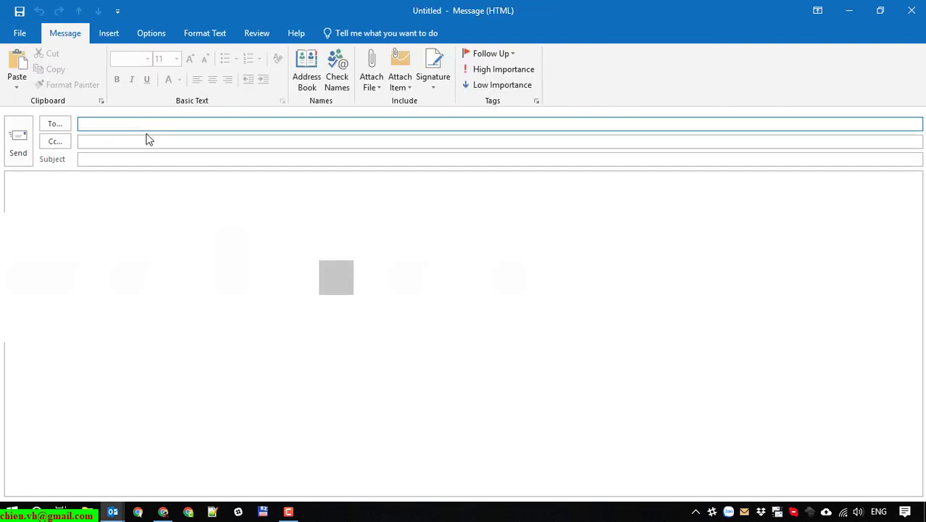
text(chie)
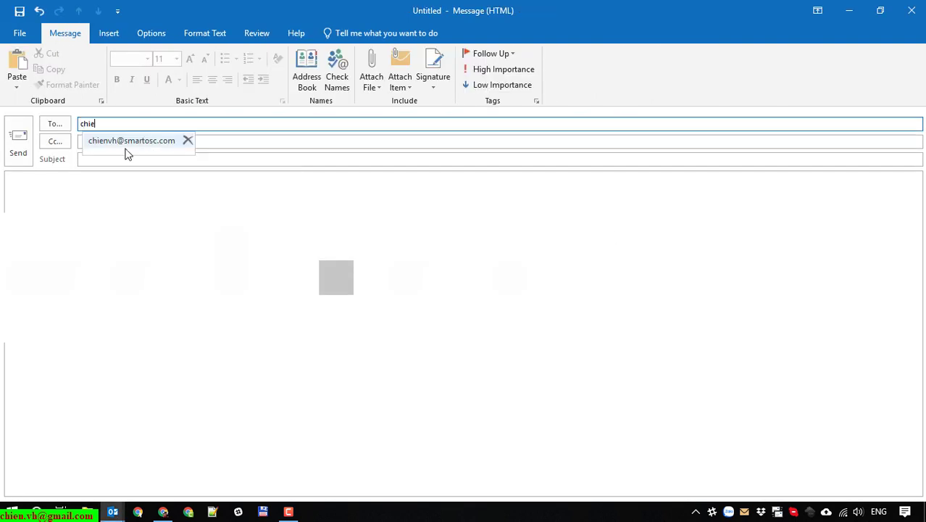
click(125, 143)
click(122, 192)
text(te)
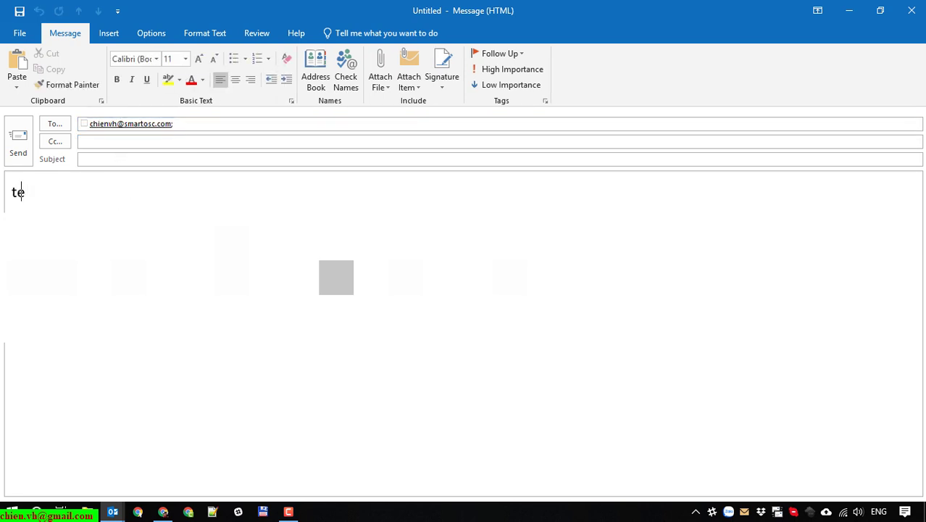
key(BackSpace)
key(BackSpace)
key(BackSpace)
text(ab)
Step: Give the message the subject Test2, send it, and switch to Gmail in Chrome
click(94, 158)
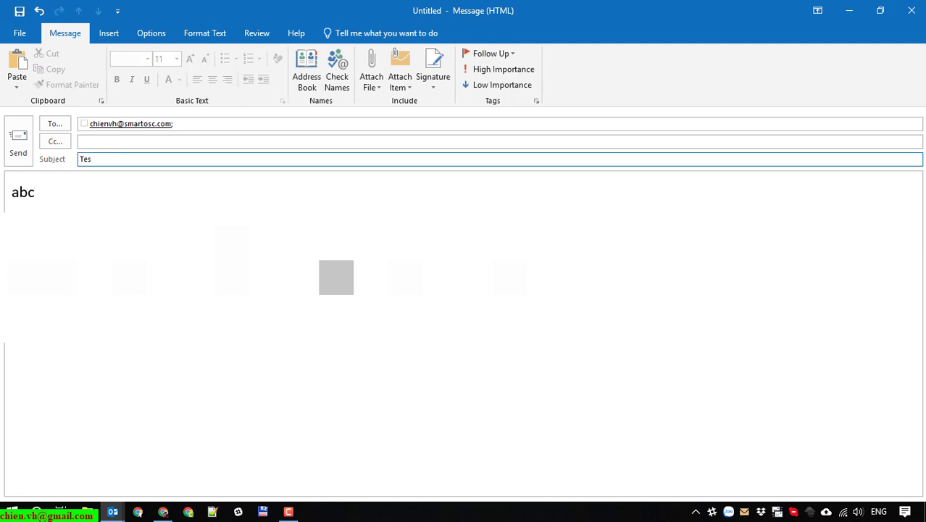
text(2)
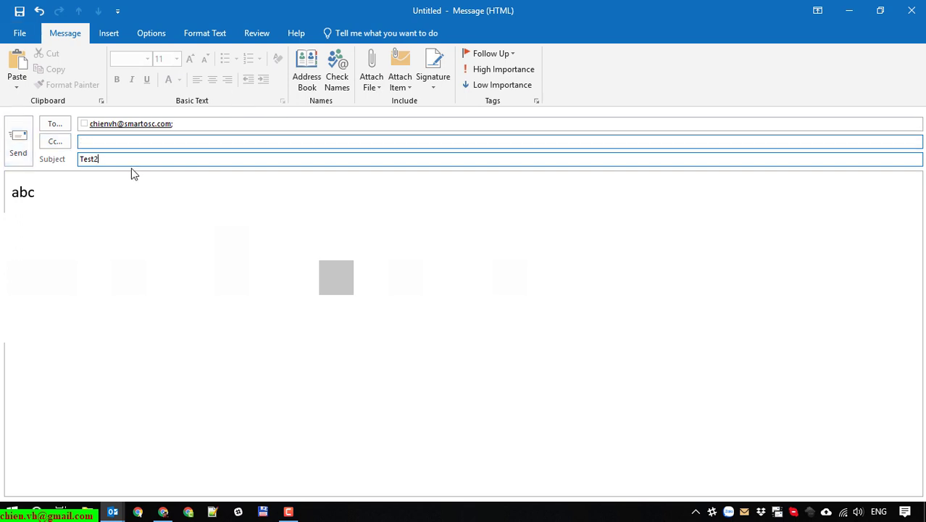
click(20, 144)
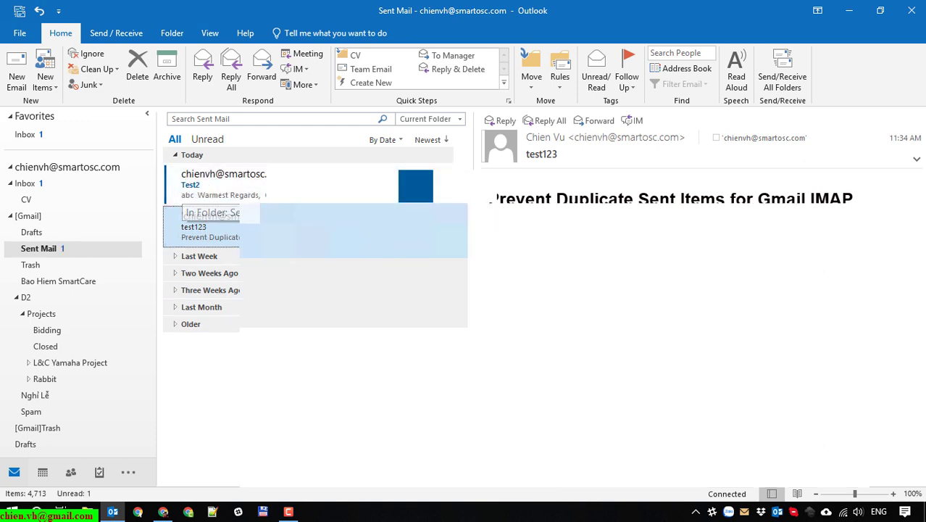
click(163, 513)
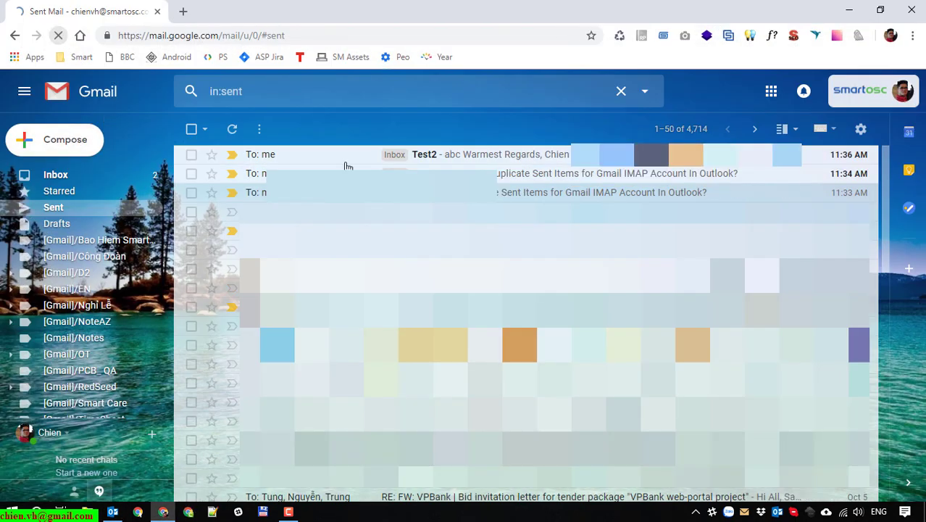
Step: Reload Gmail and confirm Test2 appears only once in Sent, at 11:36 AM
click(58, 34)
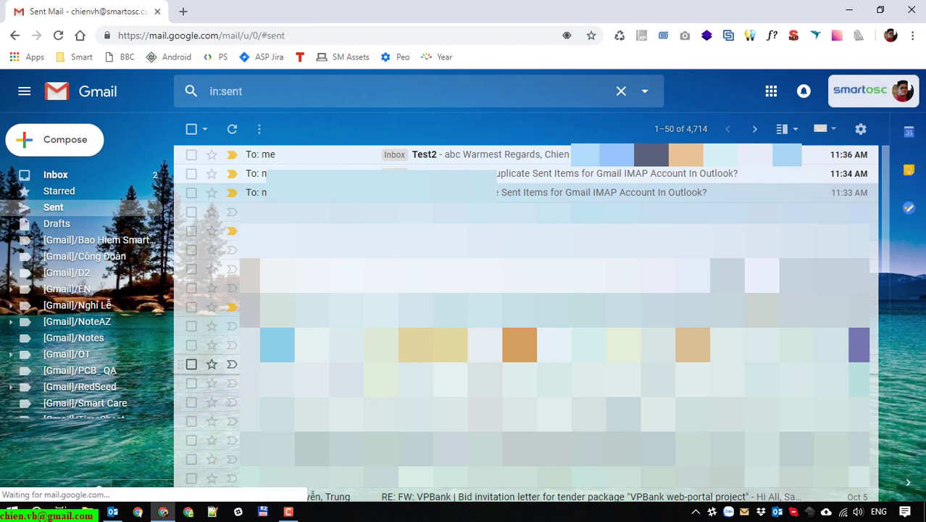